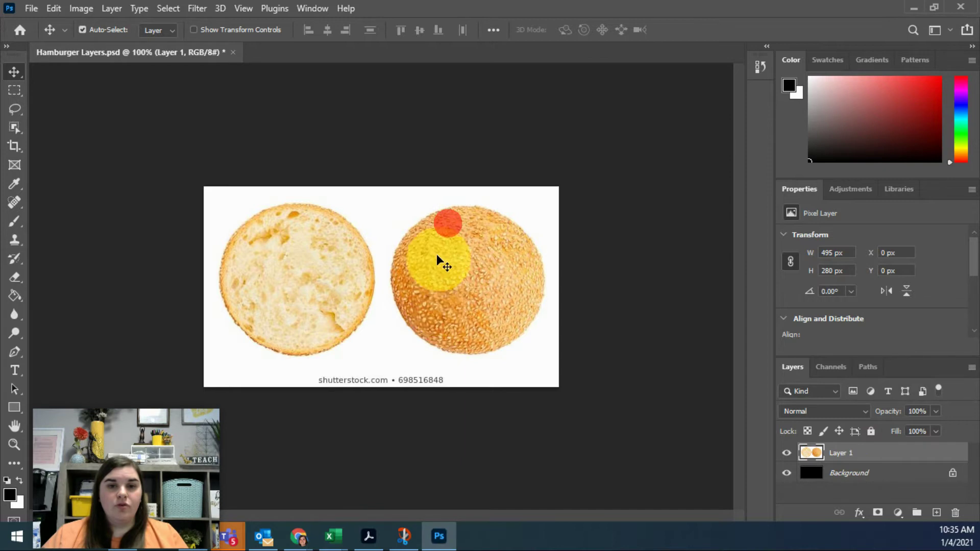
# Step: Draw a rectangular marquee selection about 49 by 48 px across the inner edge of the sesame bun half
pyautogui.moveTo(437, 257); pyautogui.dragTo(331, 314)
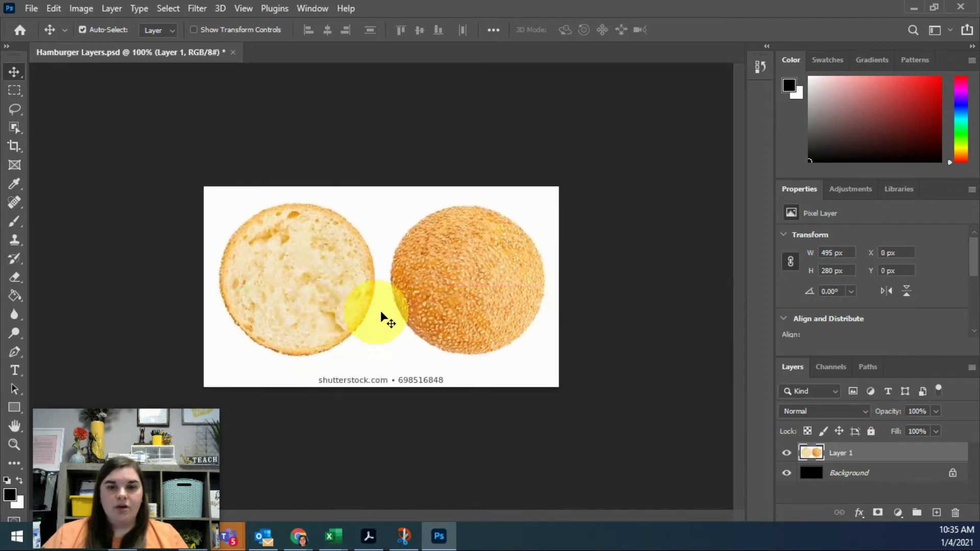
pyautogui.click(20, 87)
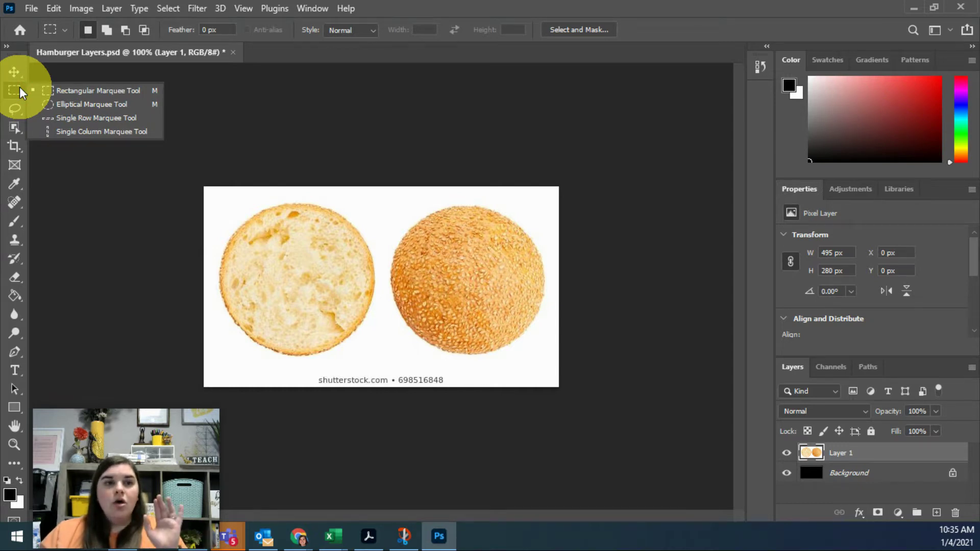
pyautogui.click(20, 87)
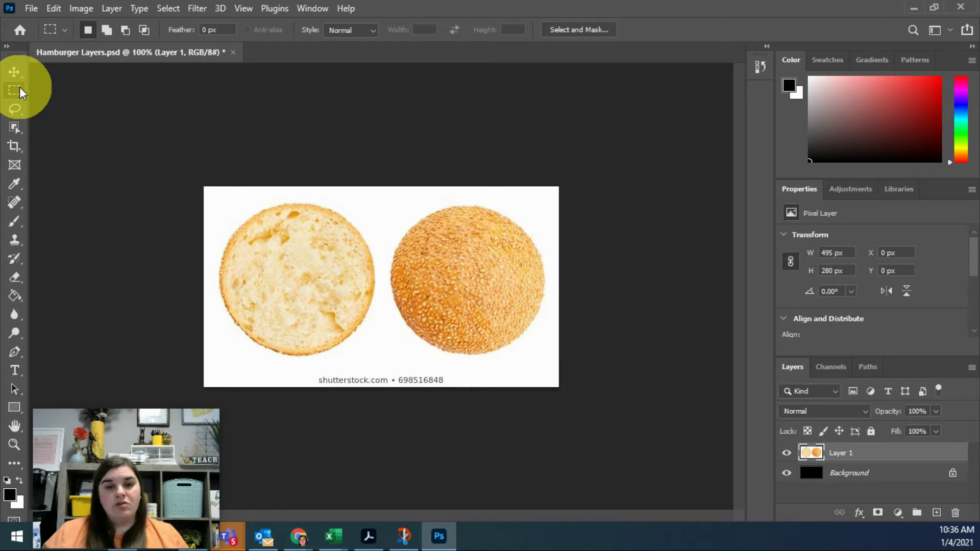
pyautogui.click(395, 281)
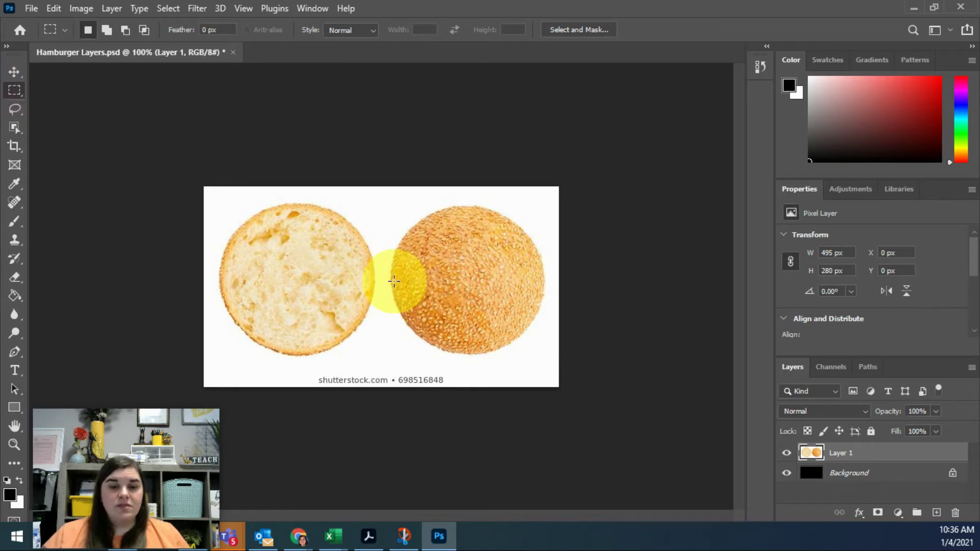
pyautogui.moveTo(395, 280); pyautogui.dragTo(431, 272)
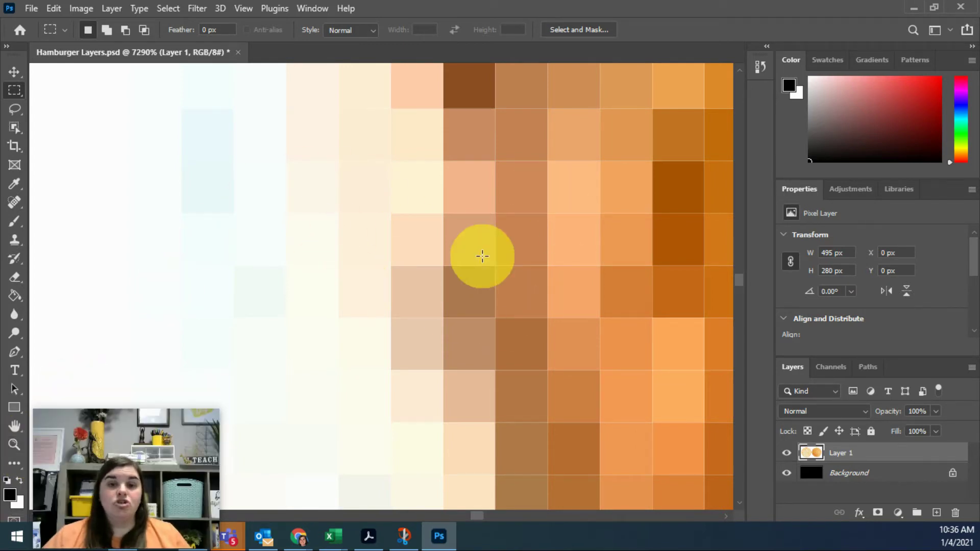
pyautogui.moveTo(482, 256); pyautogui.dragTo(574, 367)
pyautogui.click(612, 426)
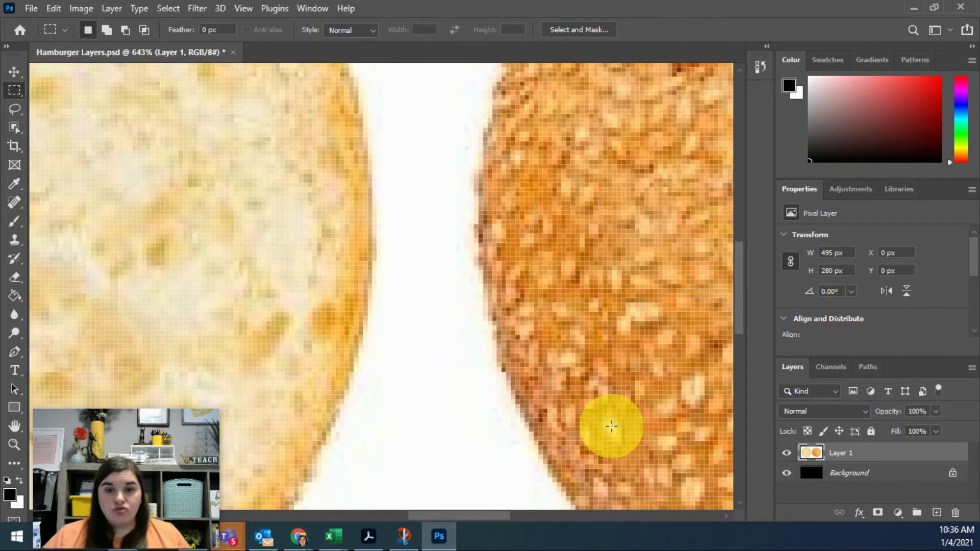
pyautogui.moveTo(611, 426); pyautogui.dragTo(387, 207)
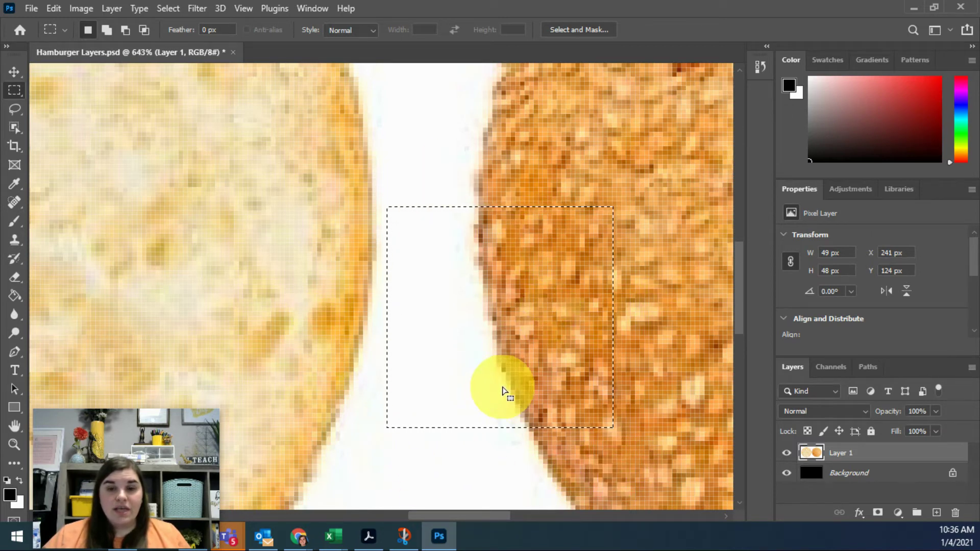
# Step: Move the rectangular selection outline onto the cut face of the other bun half
pyautogui.scroll(-1, 506, 391)
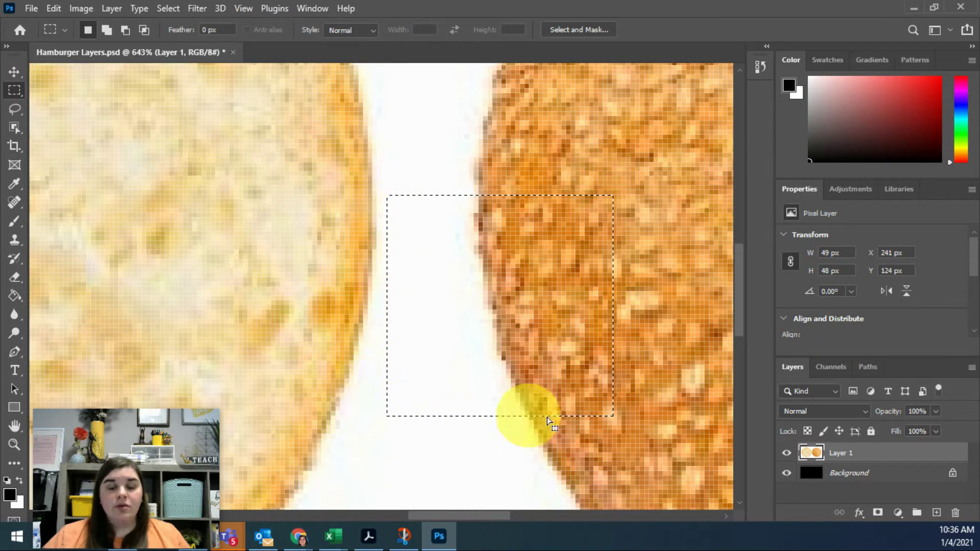
pyautogui.scroll(-10, 549, 422)
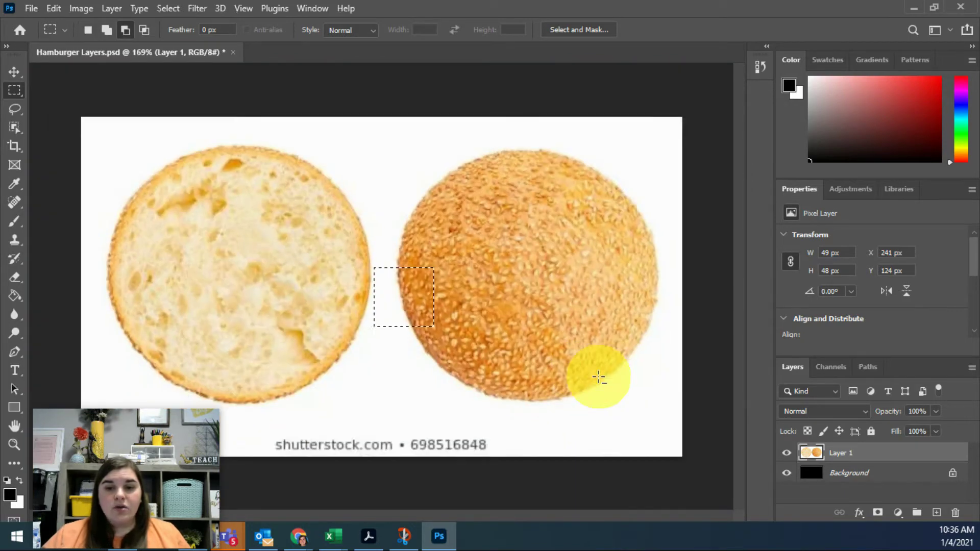
pyautogui.scroll(-1, 599, 377)
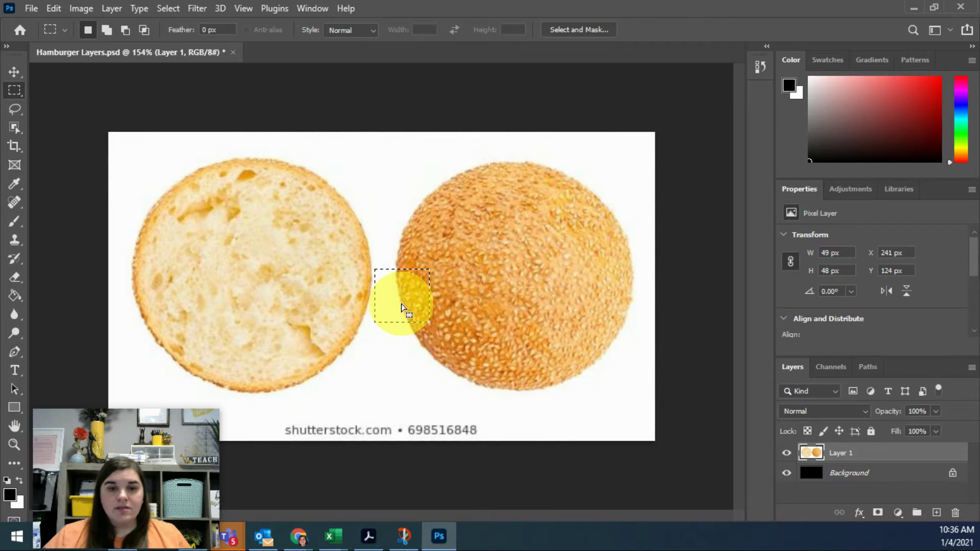
pyautogui.moveTo(401, 305); pyautogui.dragTo(332, 288)
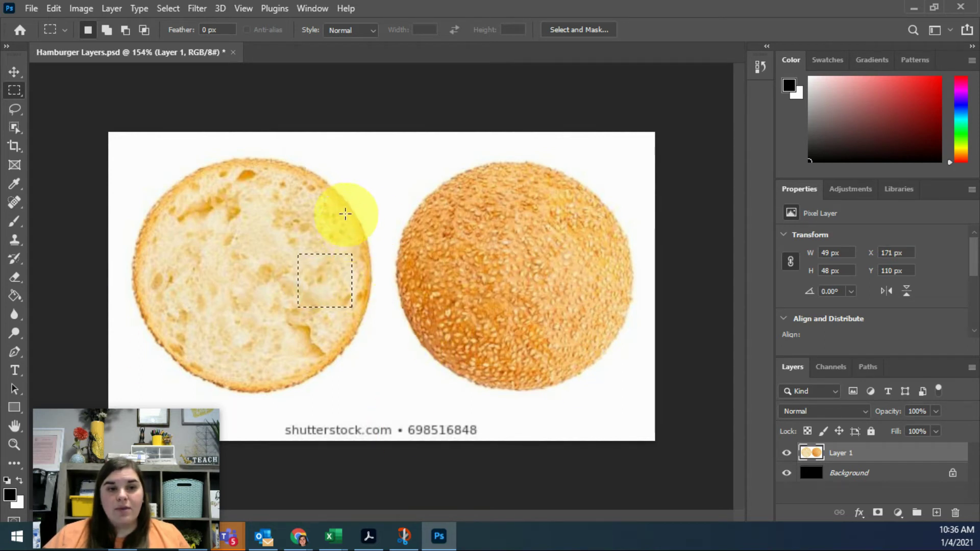
# Step: Try filling the rectangular selection with the black foreground color using the Paint Bucket, and undo the fill
pyautogui.click(15, 295)
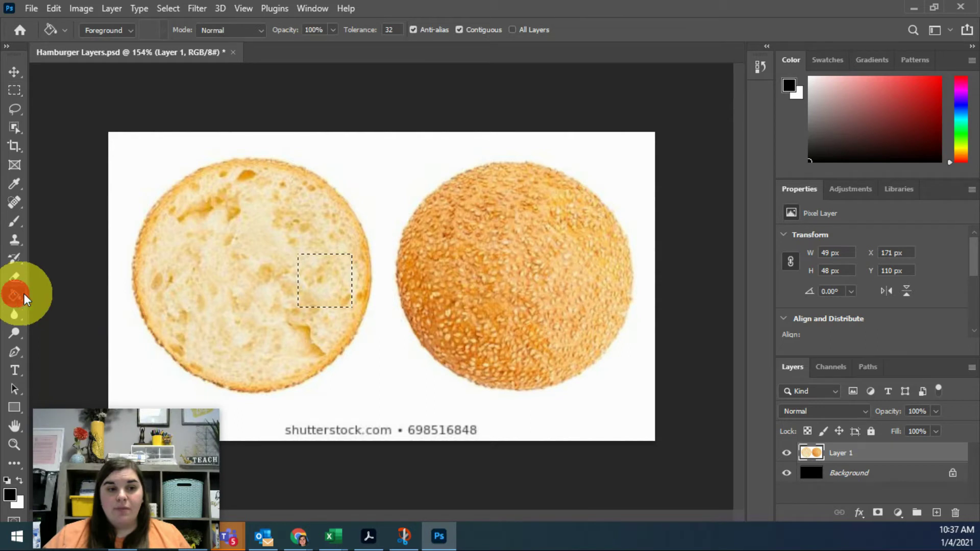
pyautogui.click(247, 347)
pyautogui.click(247, 347)
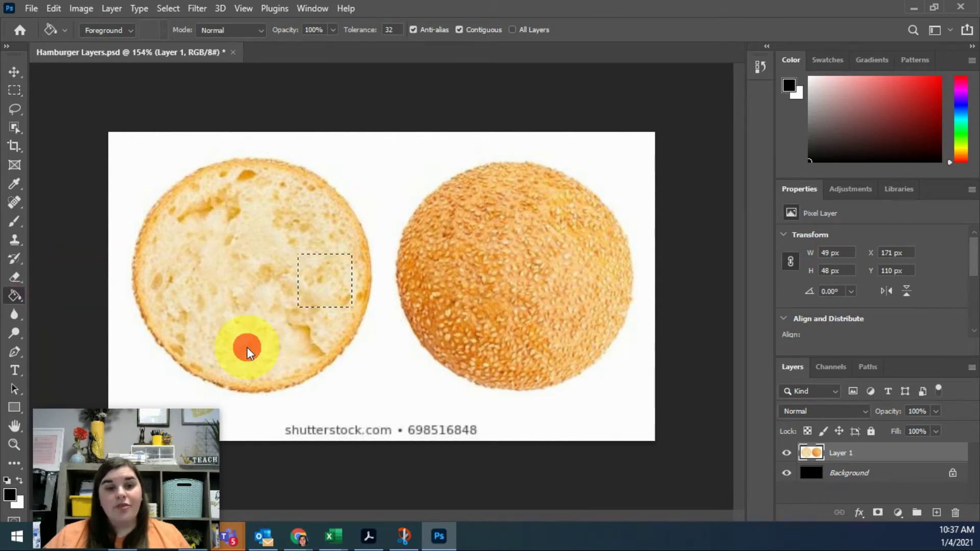
pyautogui.click(328, 275)
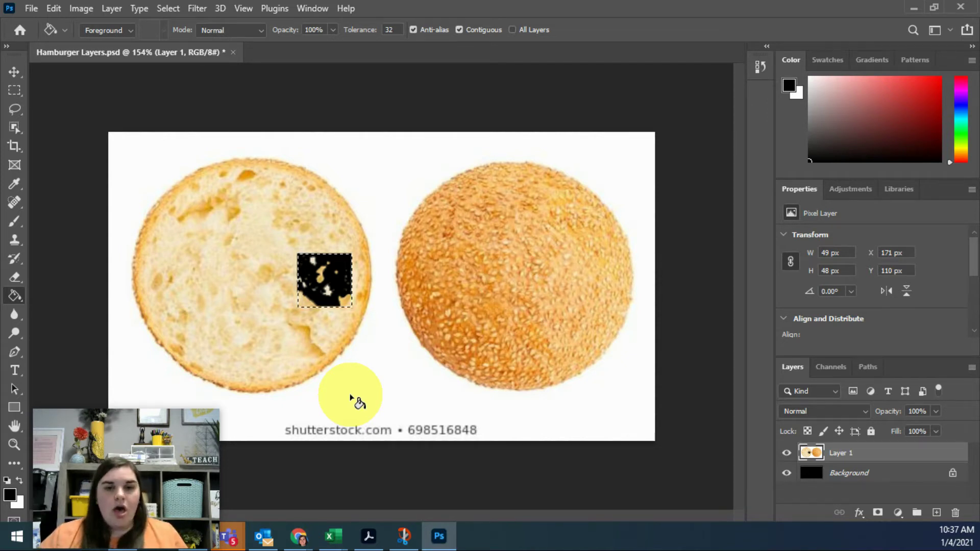
pyautogui.hotkey('ctrl', 'z')
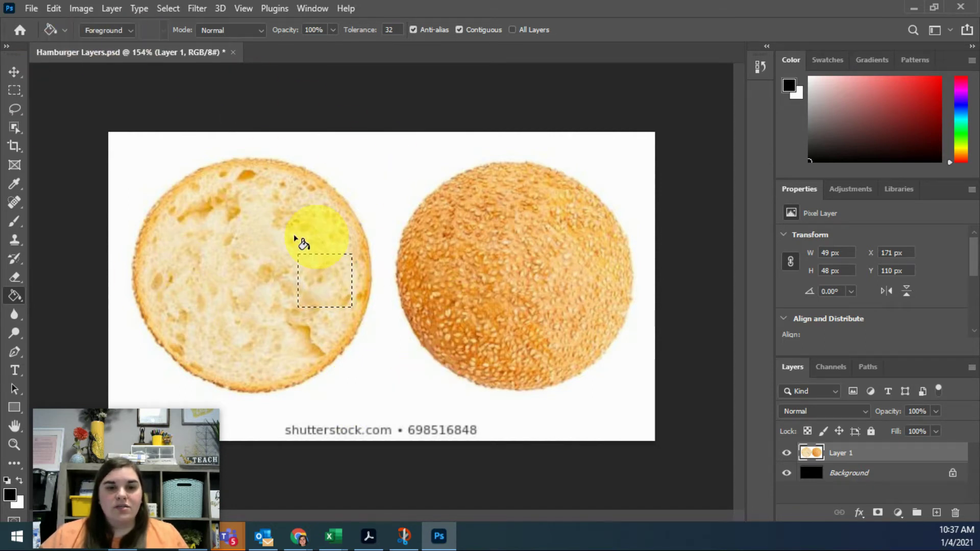
# Step: Shift the rectangular selection outline to the gap between the two bun halves and deselect it
pyautogui.click(15, 92)
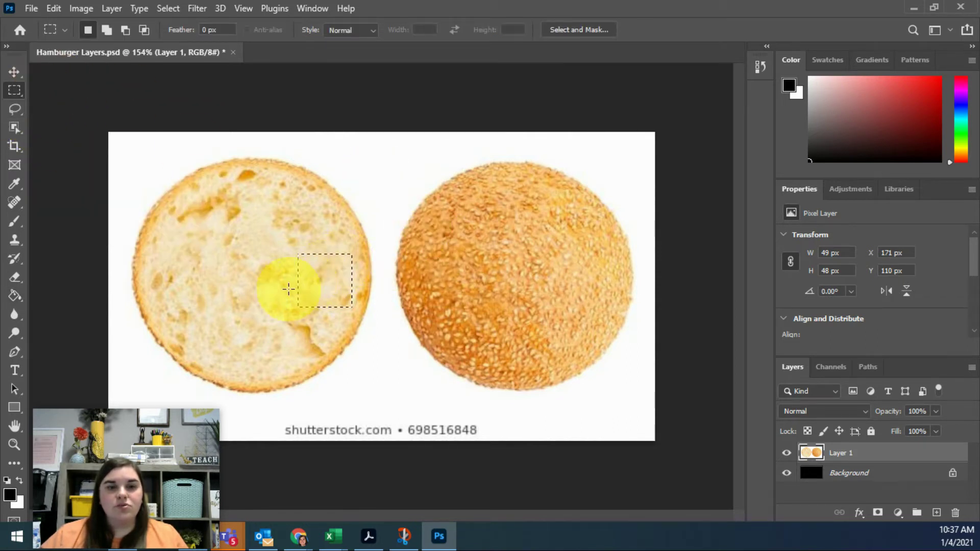
pyautogui.moveTo(329, 278); pyautogui.dragTo(369, 284)
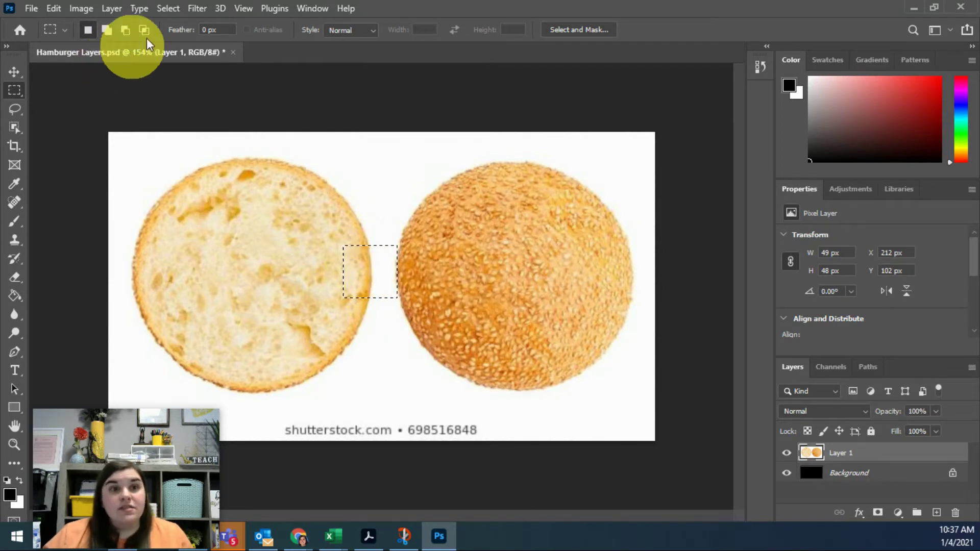
pyautogui.click(173, 12)
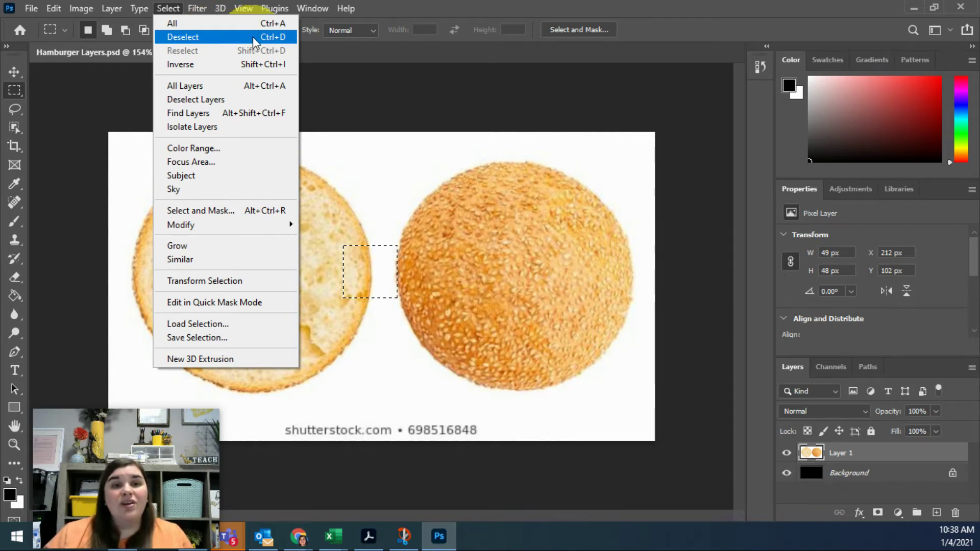
pyautogui.click(264, 43)
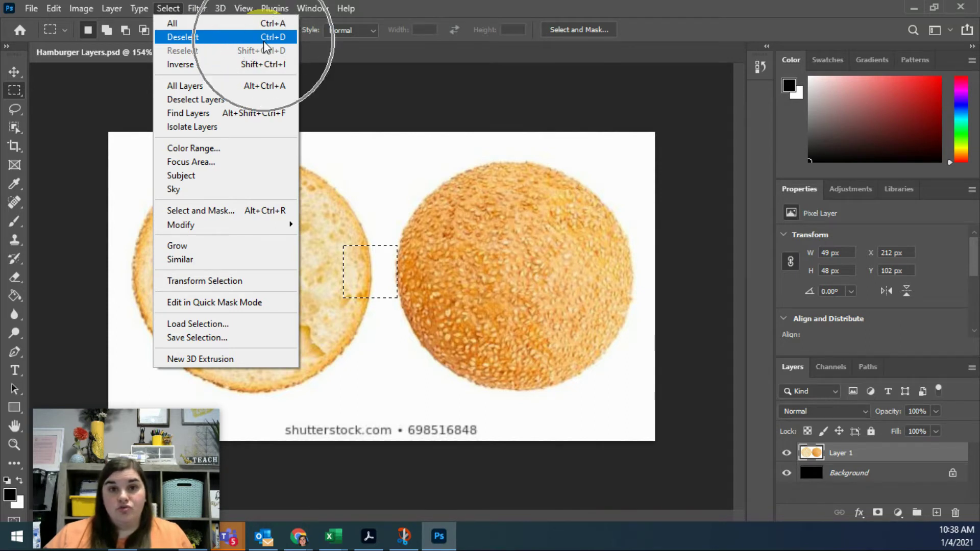
pyautogui.click(173, 10)
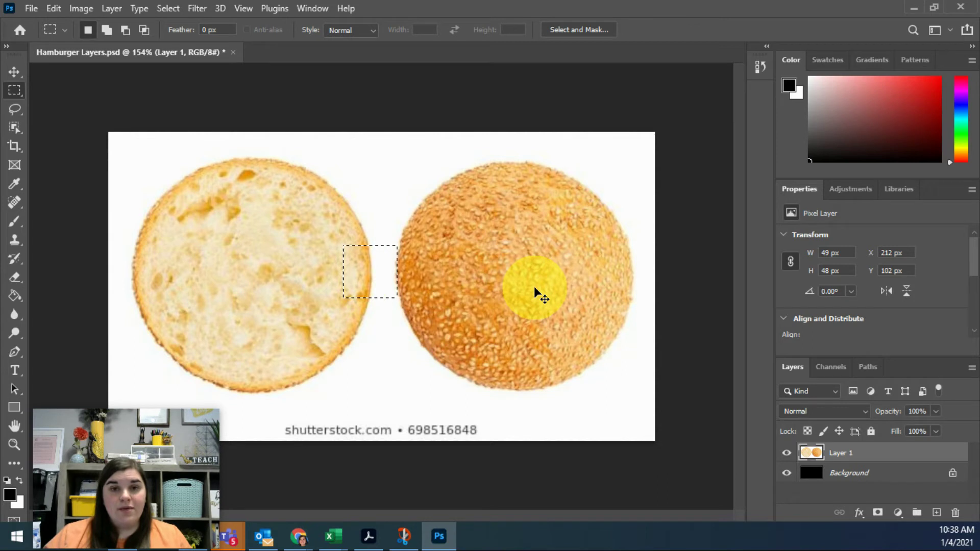
pyautogui.hotkey('ctrl', 'd')
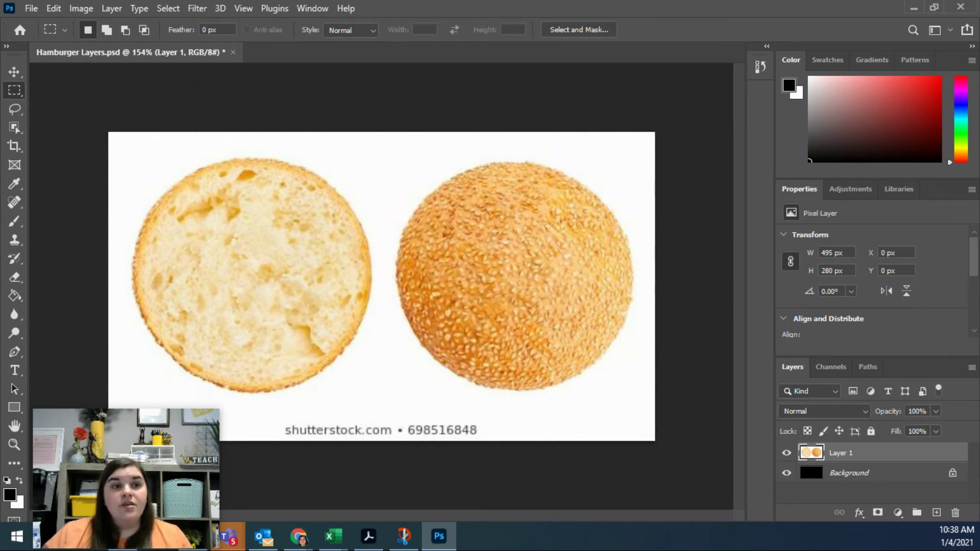
# Step: Trace a rough freehand Lasso selection about 198 by 210 px around the cut bun half and deselect it
pyautogui.click(14, 109)
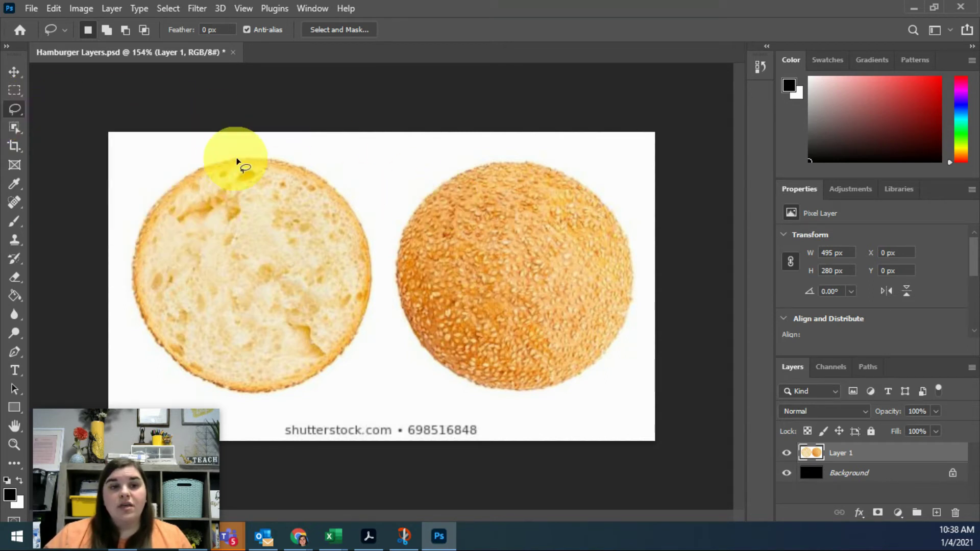
pyautogui.moveTo(278, 159)
pyautogui.mouseDown()
pyautogui.moveTo(361, 202)
pyautogui.moveTo(373, 323)
pyautogui.moveTo(259, 396)
pyautogui.moveTo(164, 312)
pyautogui.moveTo(252, 175)
pyautogui.moveTo(279, 160)
pyautogui.mouseUp()
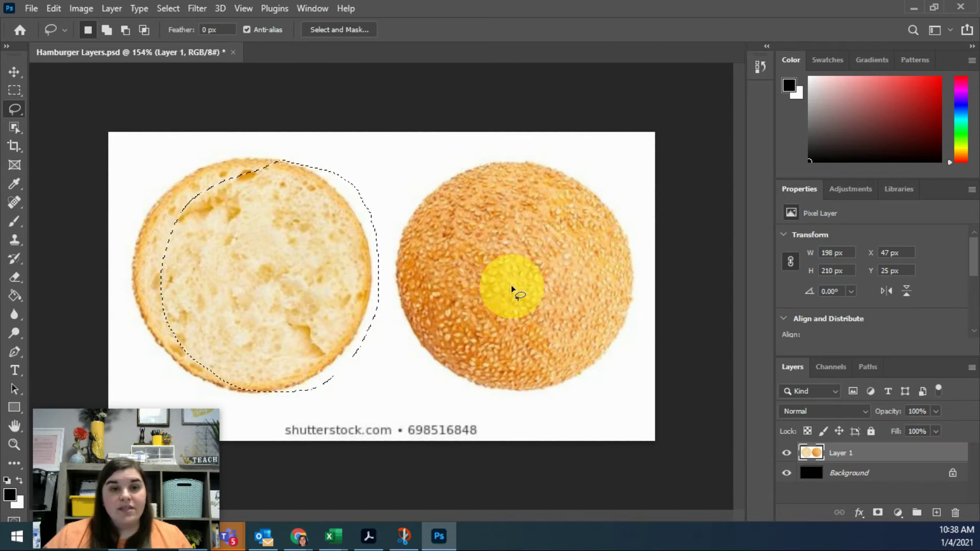
pyautogui.hotkey('ctrl', 'd')
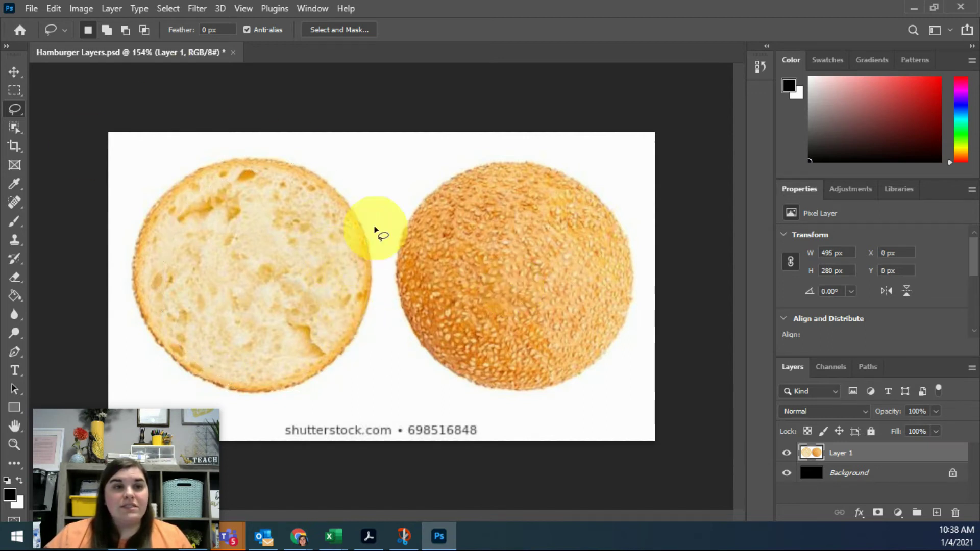
pyautogui.click(20, 106)
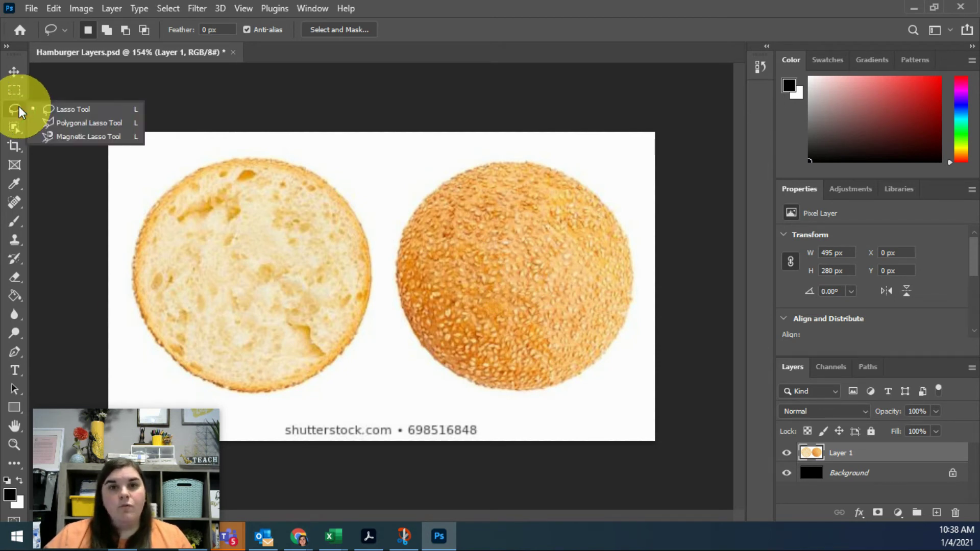
pyautogui.click(19, 106)
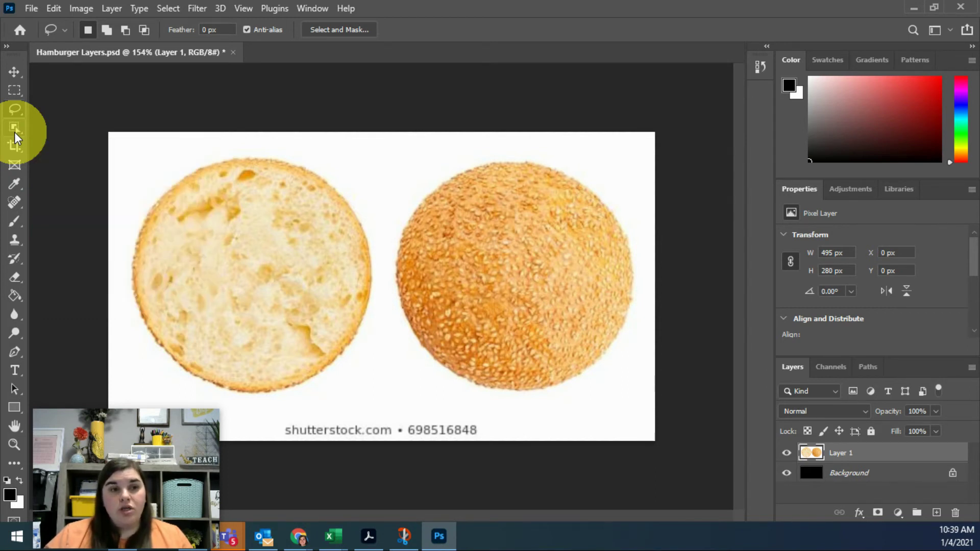
# Step: Select both bun halves together with the Object Selection tool in Rectangle mode
pyautogui.click(14, 129)
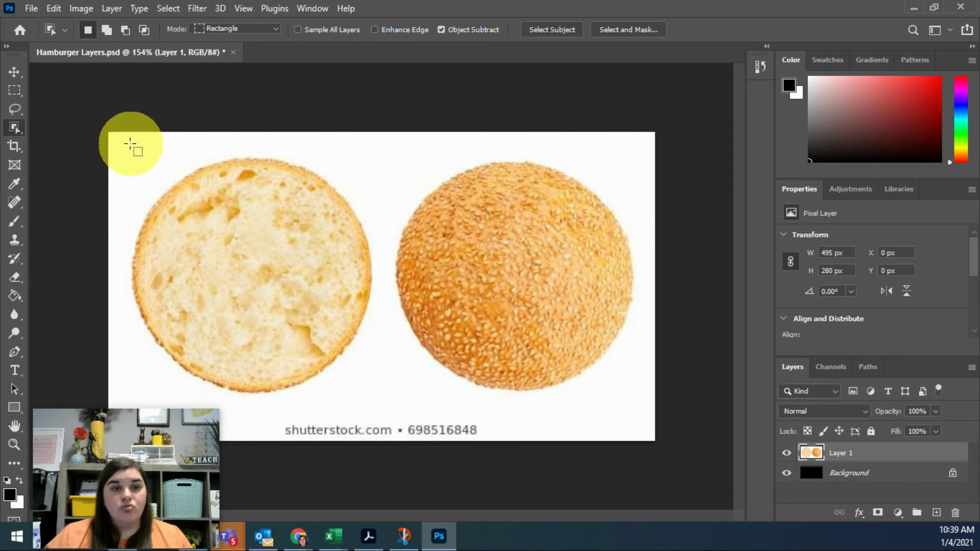
pyautogui.moveTo(124, 140); pyautogui.dragTo(634, 402)
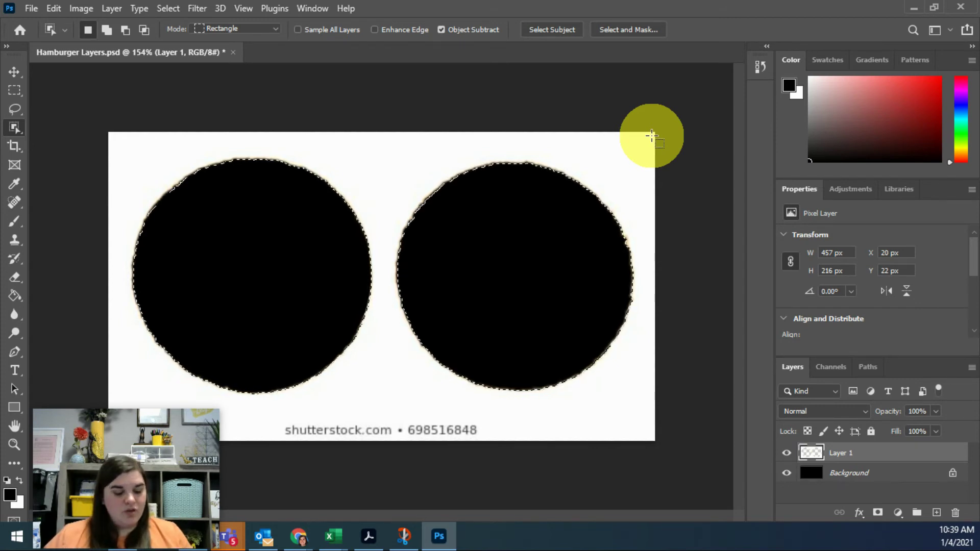
# Step: Try deleting the selected bun halves from Layer 1, and undo the deletion
pyautogui.hotkey('ctrl', 'z')
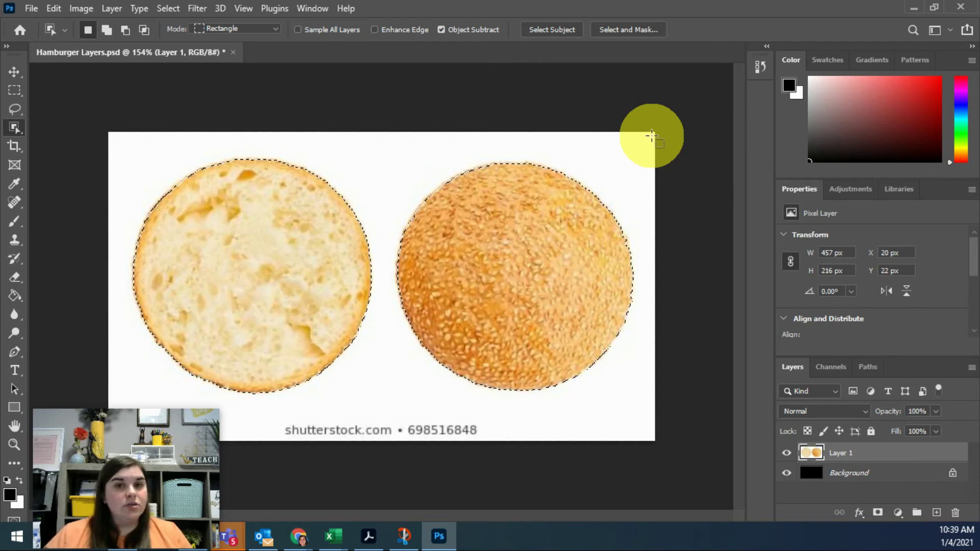
pyautogui.press('Delete')
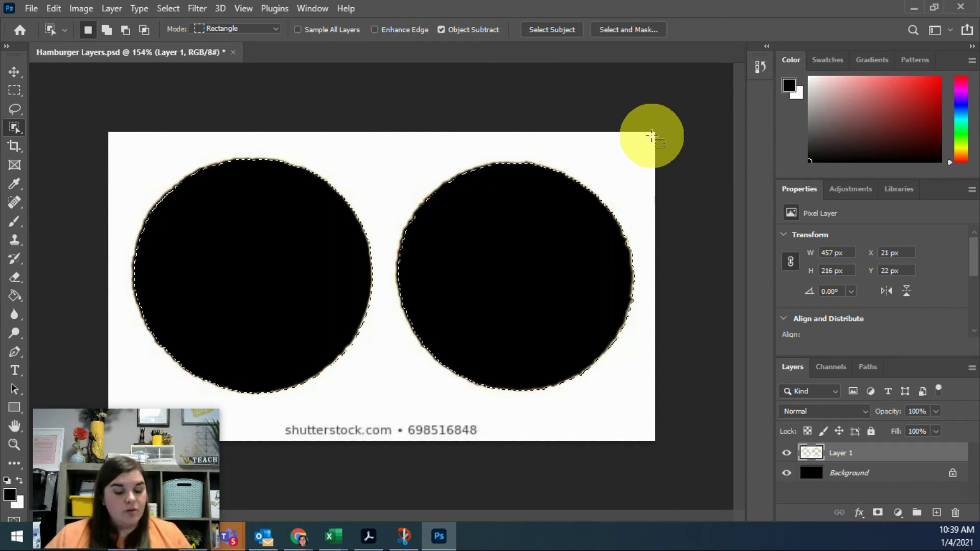
pyautogui.press('Left')
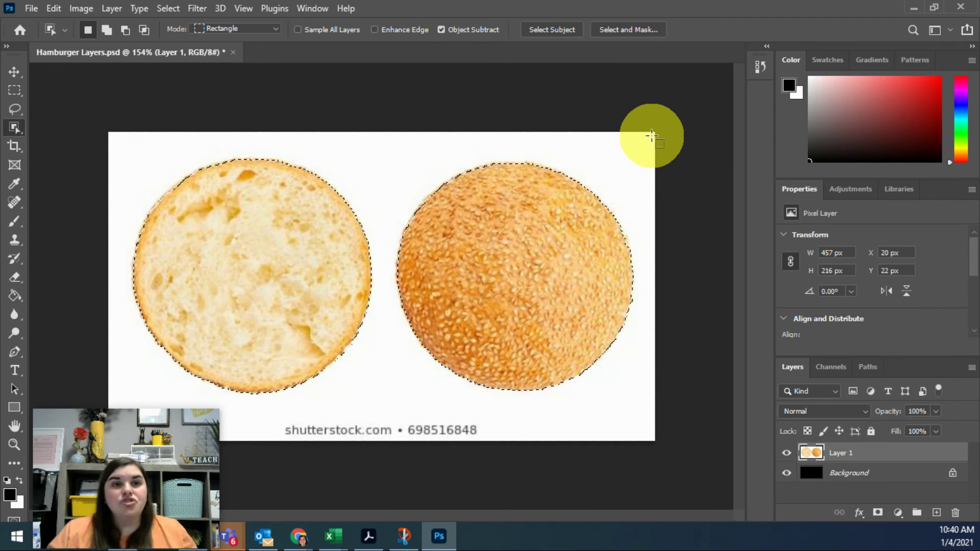
# Step: Invert the selection, delete the white background around the buns from Layer 1, and deselect
pyautogui.click(178, 8)
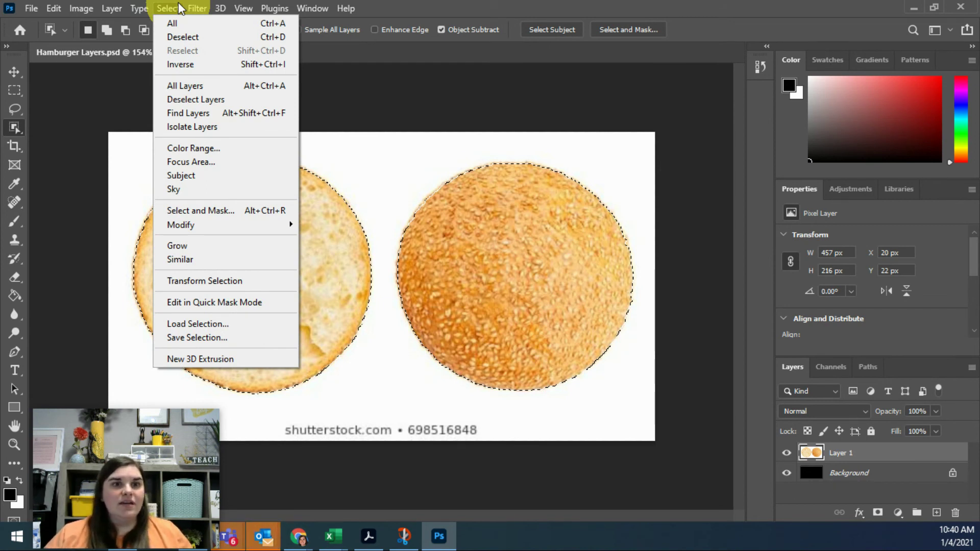
pyautogui.moveTo(197, 8)
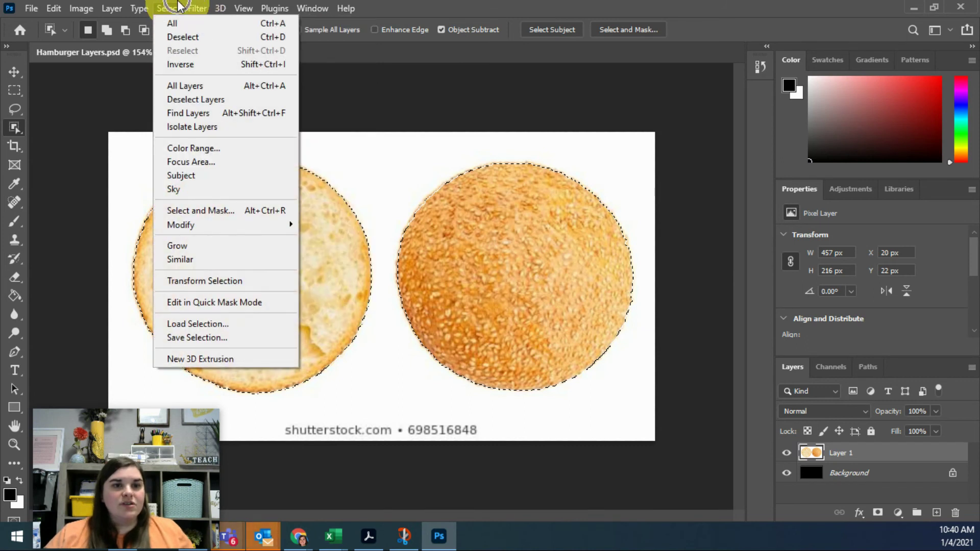
pyautogui.click(191, 64)
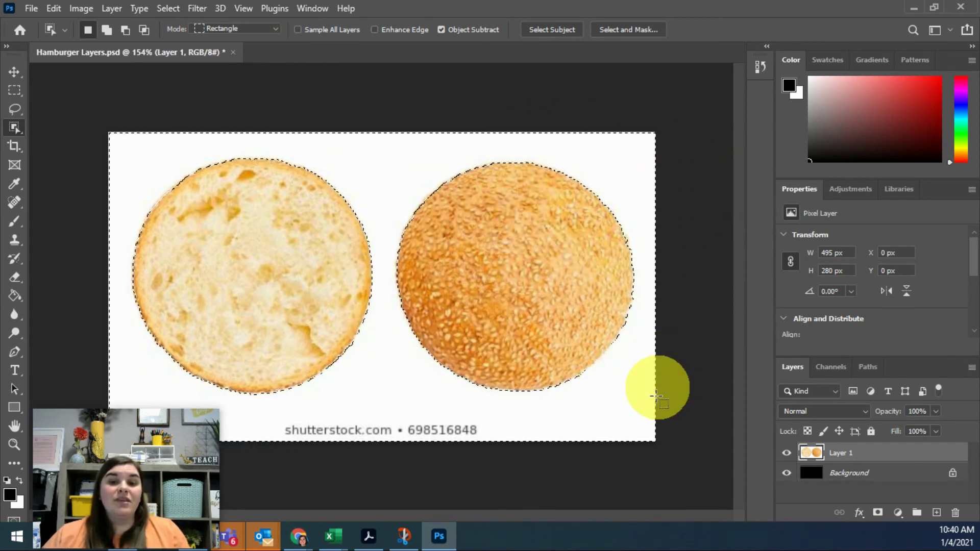
pyautogui.moveTo(111, 406)
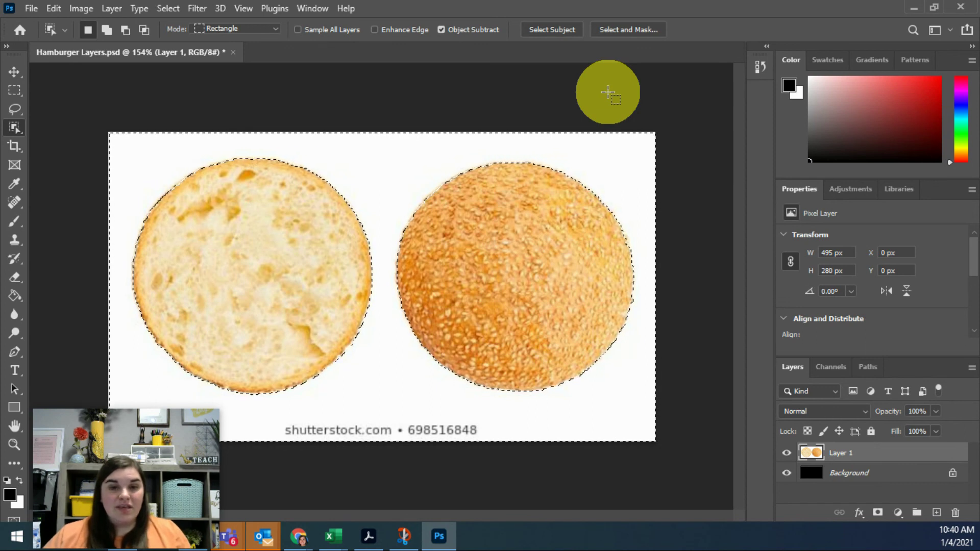
pyautogui.press('Delete')
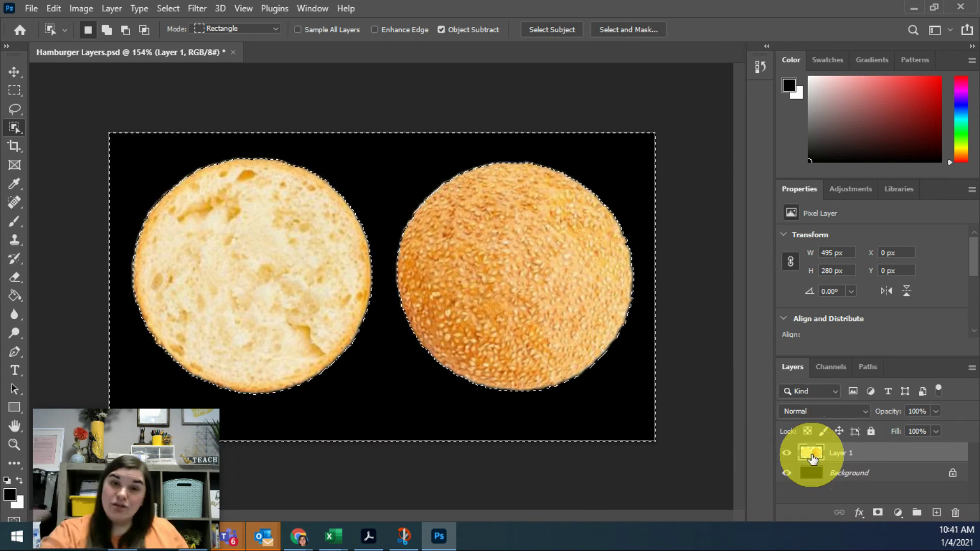
pyautogui.hotkey('ctrl', 'd')
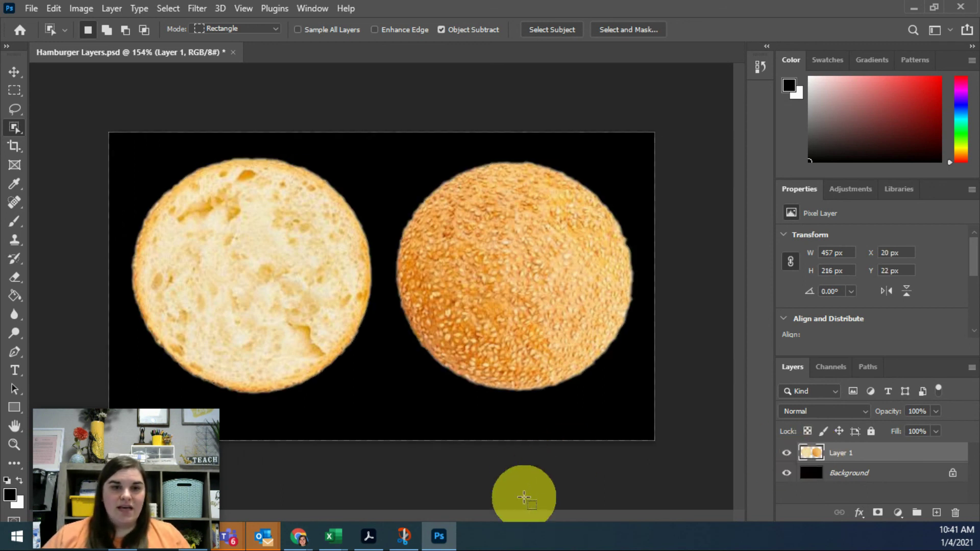